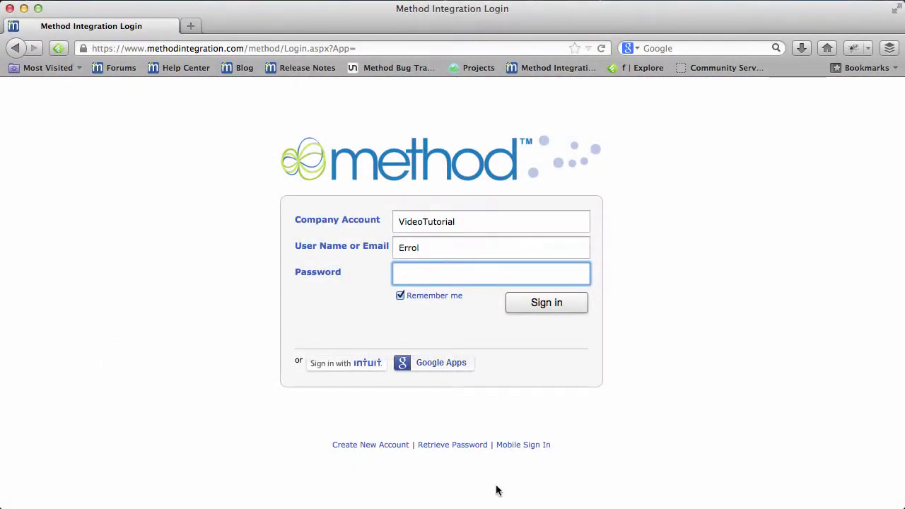
# Sign in to Method CRM through the Google Apps login.
pyautogui.click(442, 370)
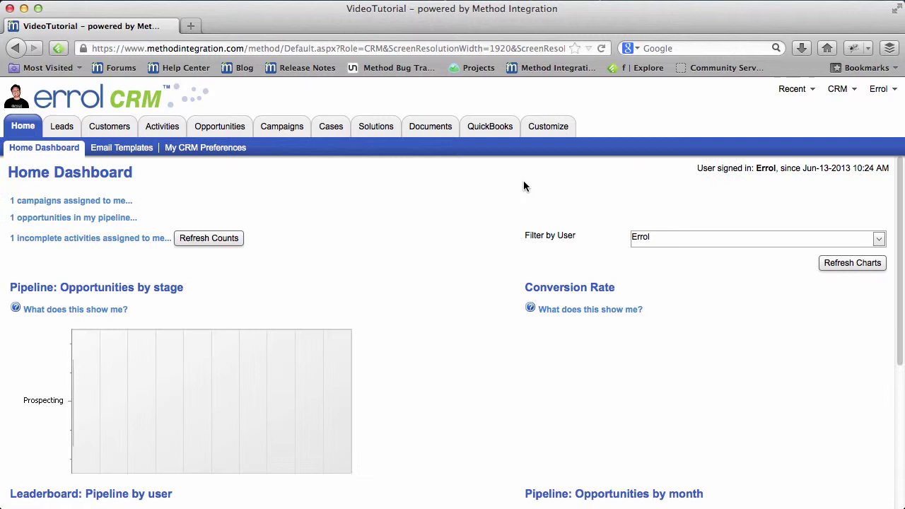
# Create a new activity and change its type from Other to Meeting.
pyautogui.click(166, 128)
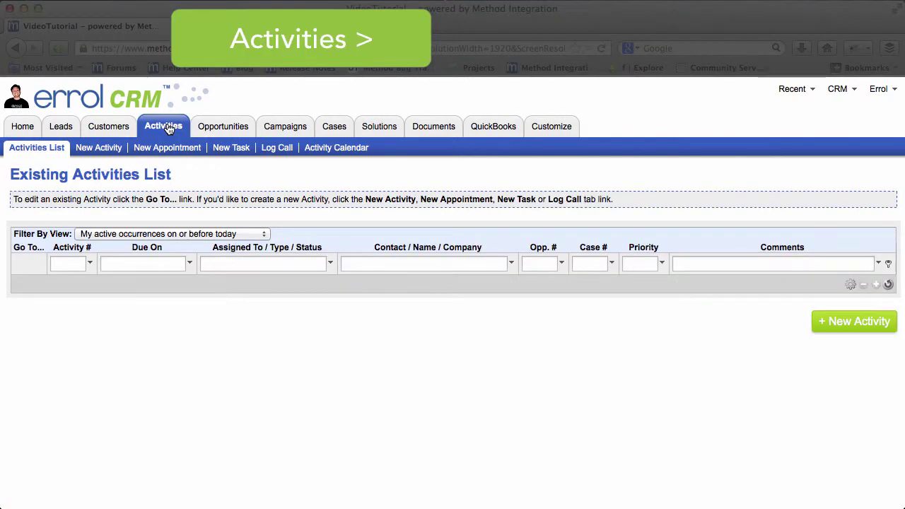
pyautogui.click(93, 151)
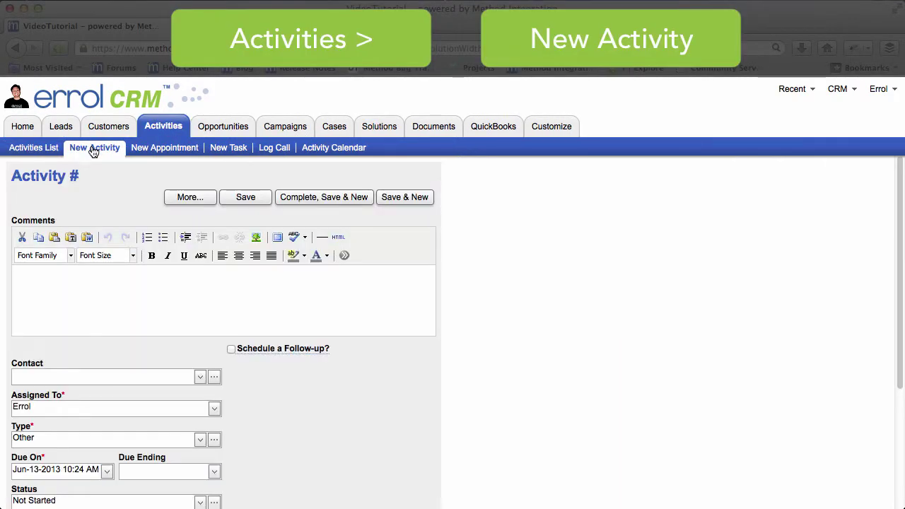
pyautogui.scroll(-2, 362, 382)
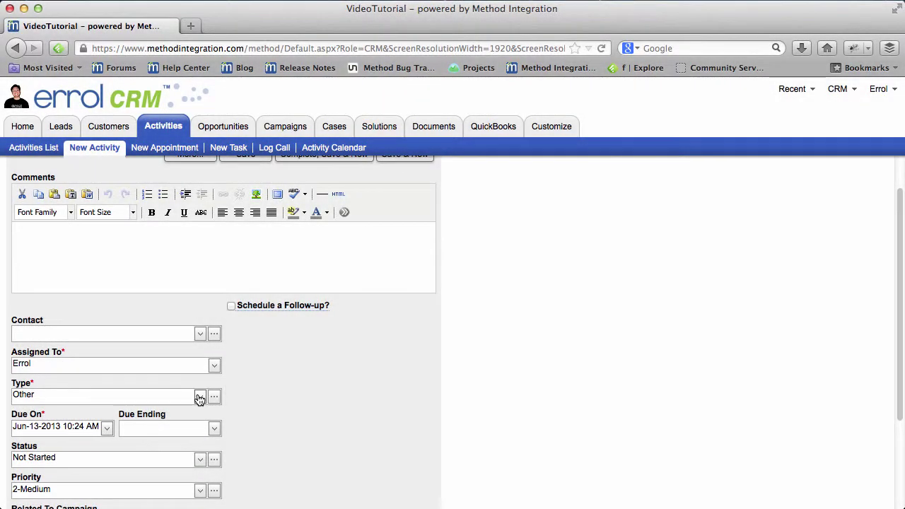
pyautogui.click(200, 396)
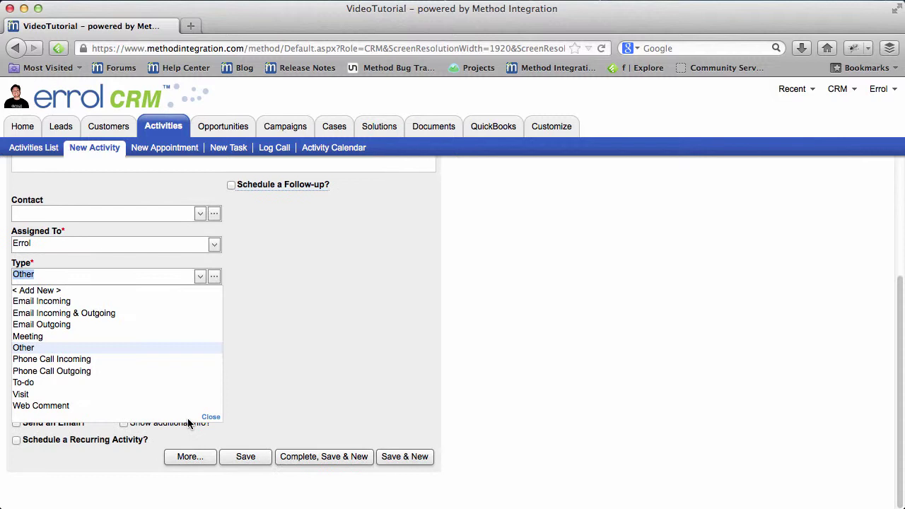
pyautogui.click(134, 337)
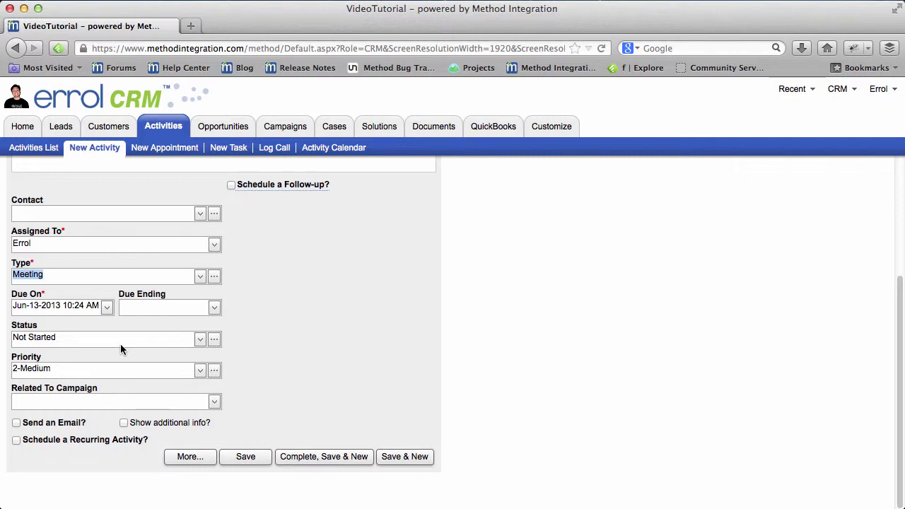
# Set the Default type in My CRM Preferences to Web Comment.
pyautogui.click(20, 132)
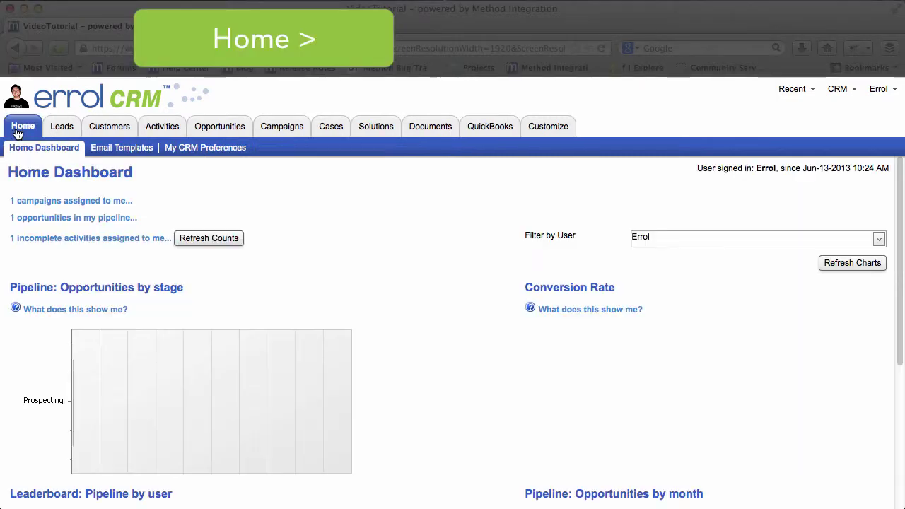
pyautogui.click(228, 151)
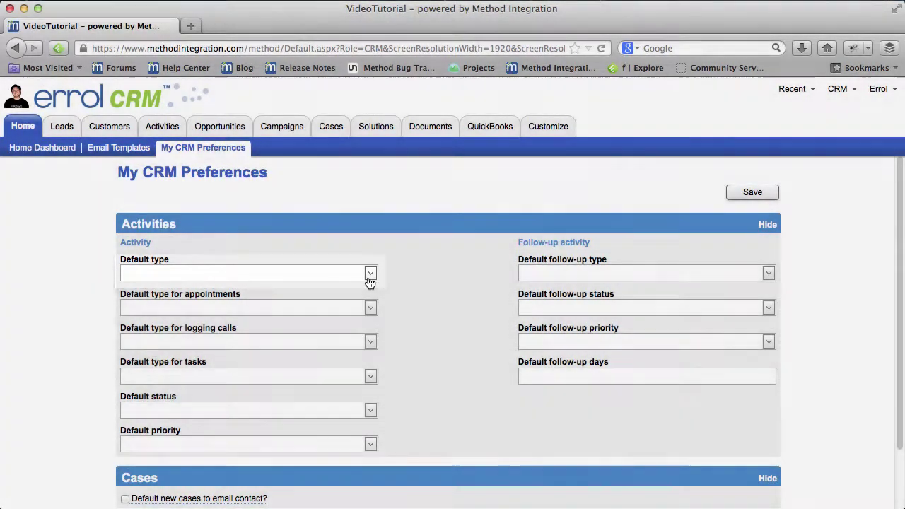
pyautogui.click(370, 274)
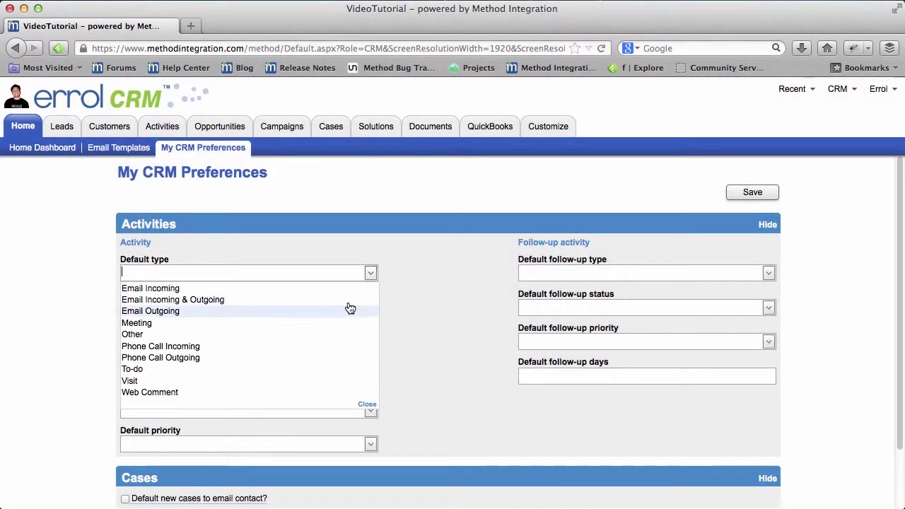
pyautogui.click(235, 391)
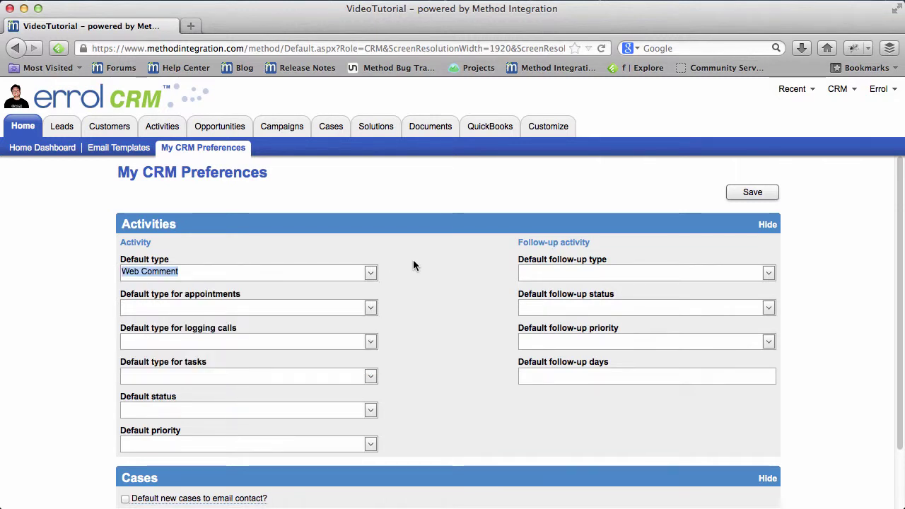
pyautogui.click(415, 266)
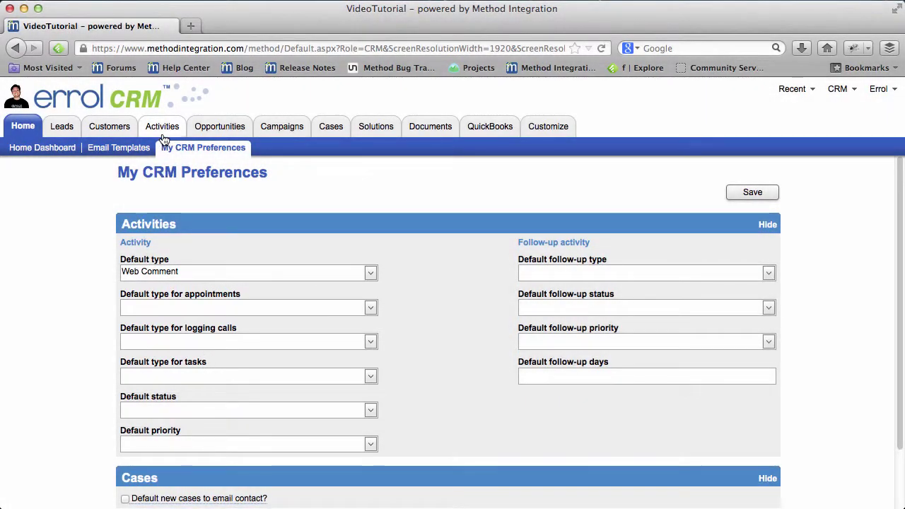
# Compare the preset Type on New Appointment, New Task and Log Call forms, ending on Phone Call Incoming.
pyautogui.click(162, 133)
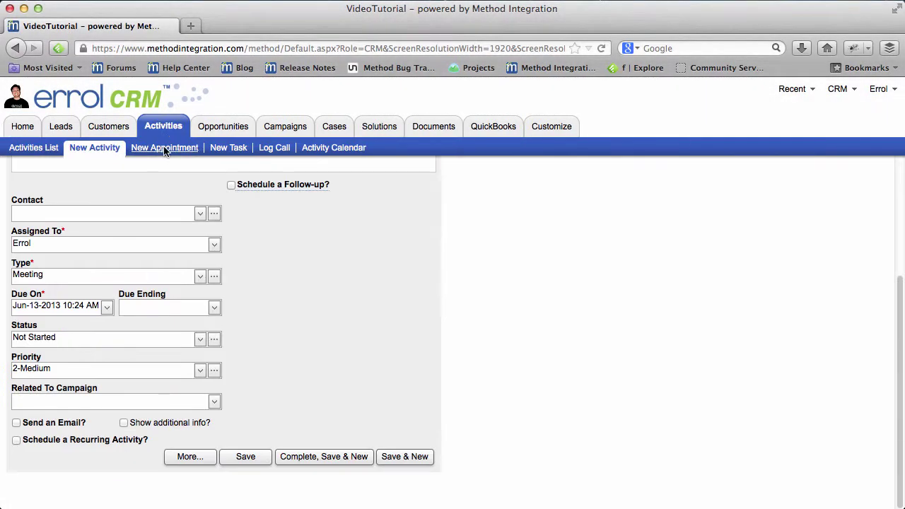
pyautogui.click(167, 150)
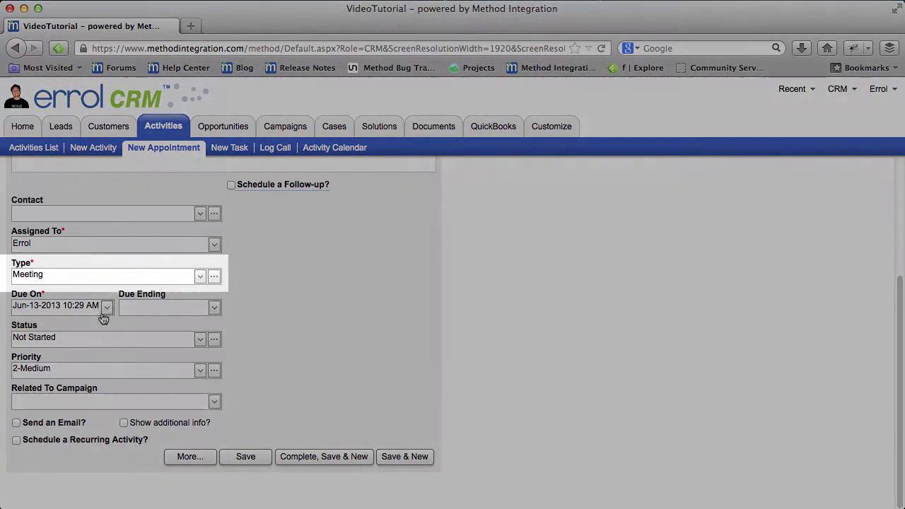
pyautogui.click(224, 150)
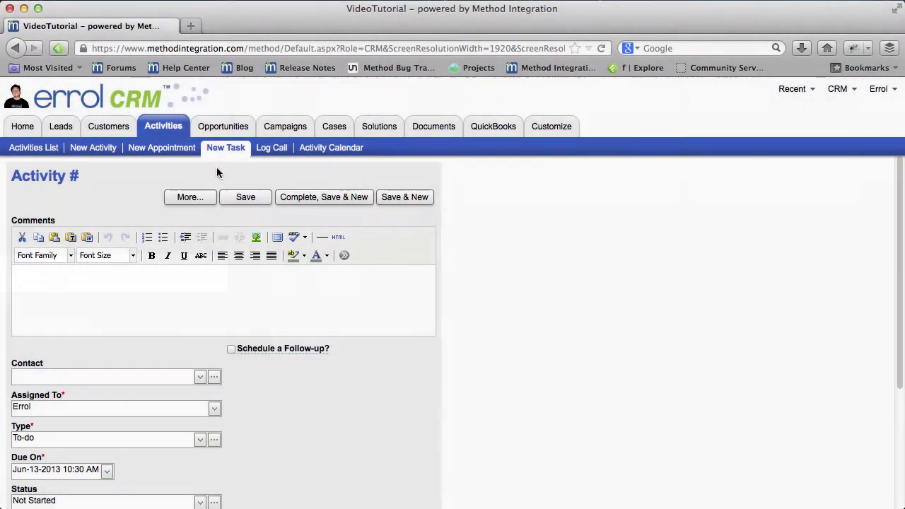
pyautogui.scroll(-5, 203, 234)
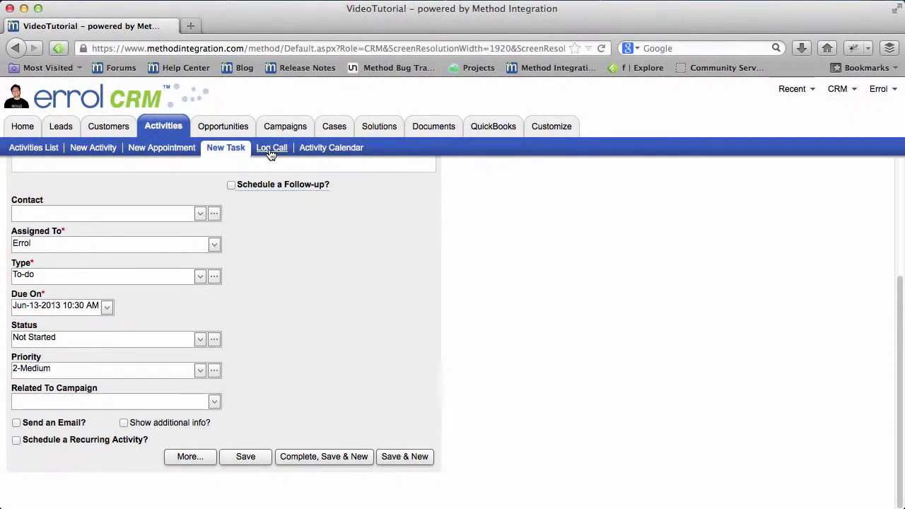
pyautogui.click(272, 148)
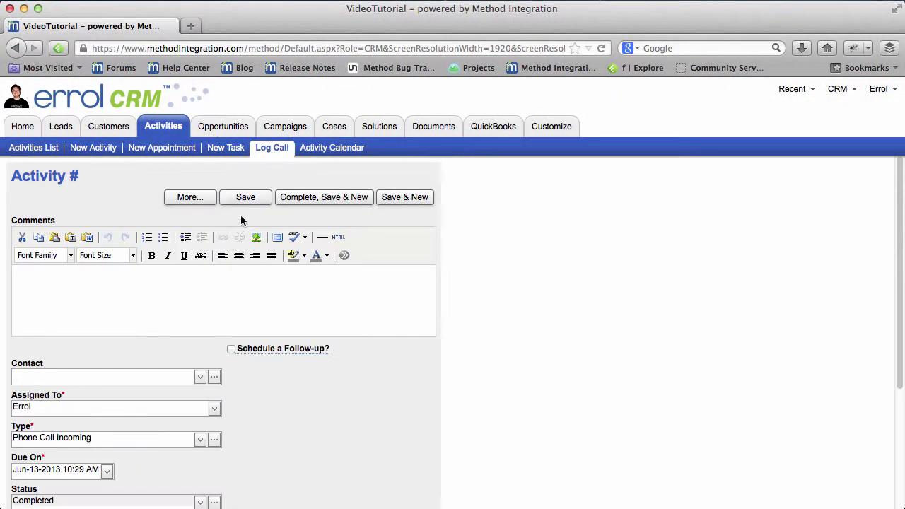
pyautogui.scroll(-5, 240, 220)
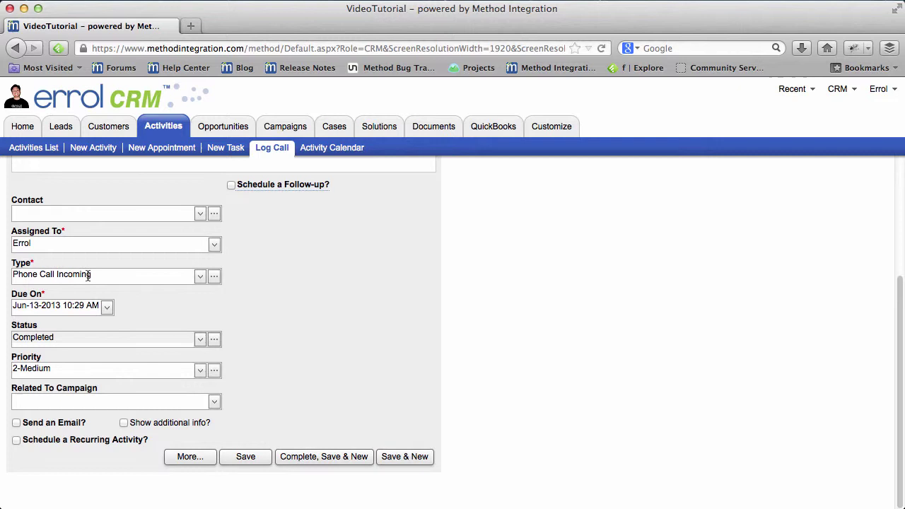
# Set My CRM Preferences default status to In Progress and default priority to 1-High.
pyautogui.click(23, 127)
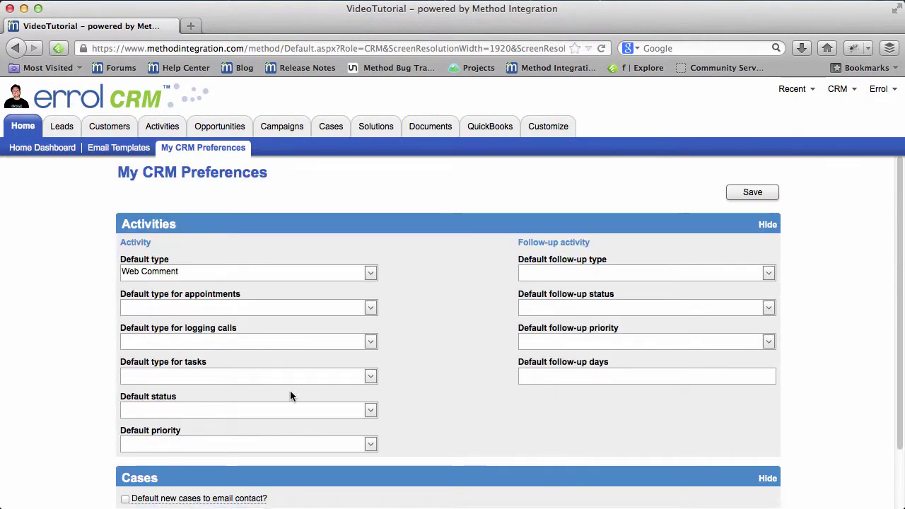
pyautogui.scroll(-2, 294, 395)
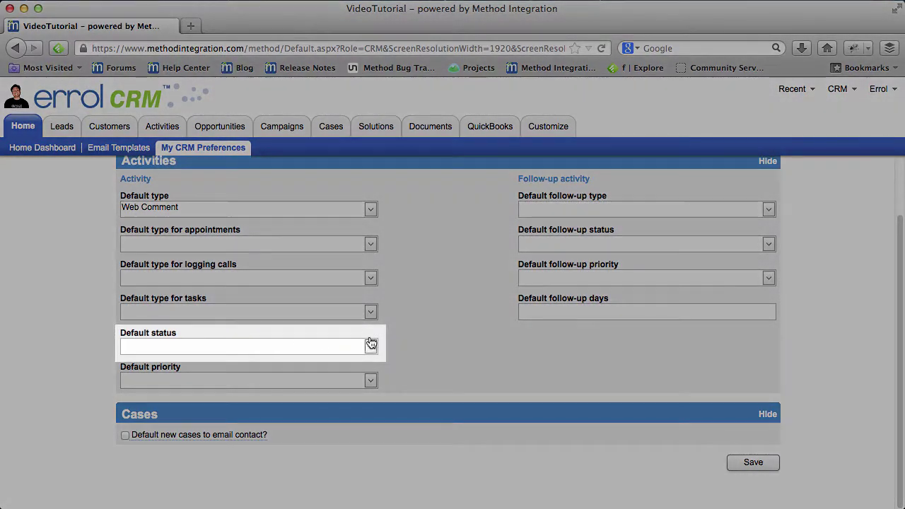
pyautogui.click(286, 346)
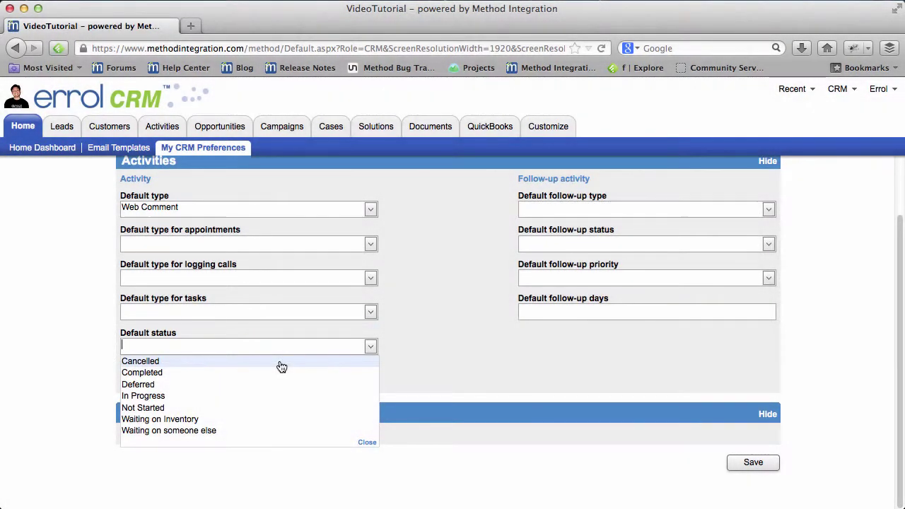
pyautogui.click(201, 400)
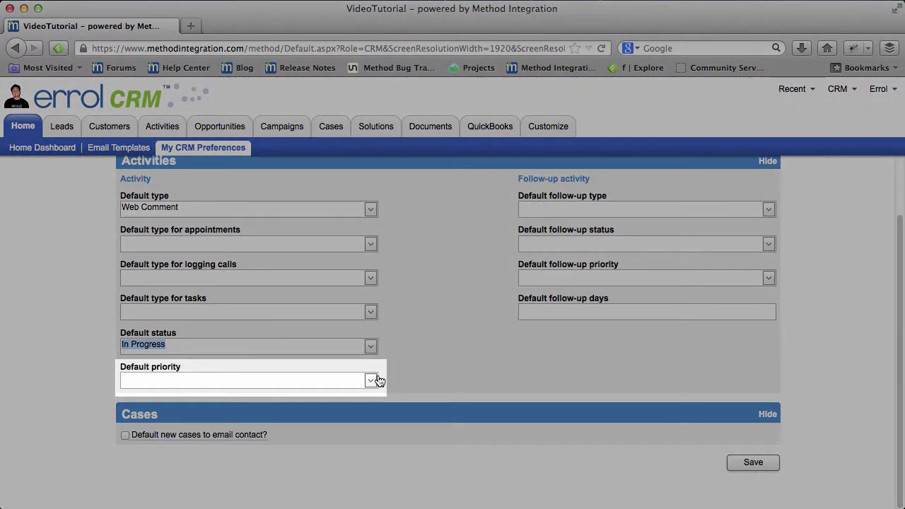
pyautogui.click(376, 382)
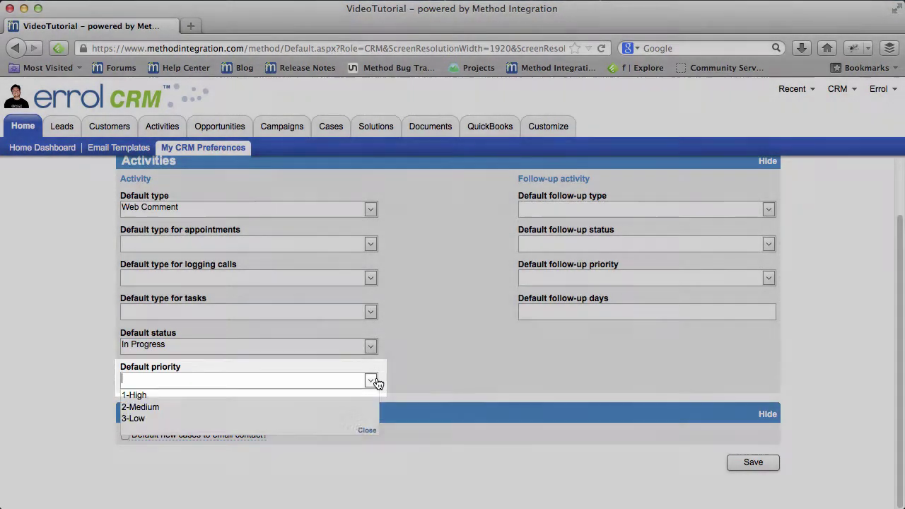
pyautogui.click(309, 398)
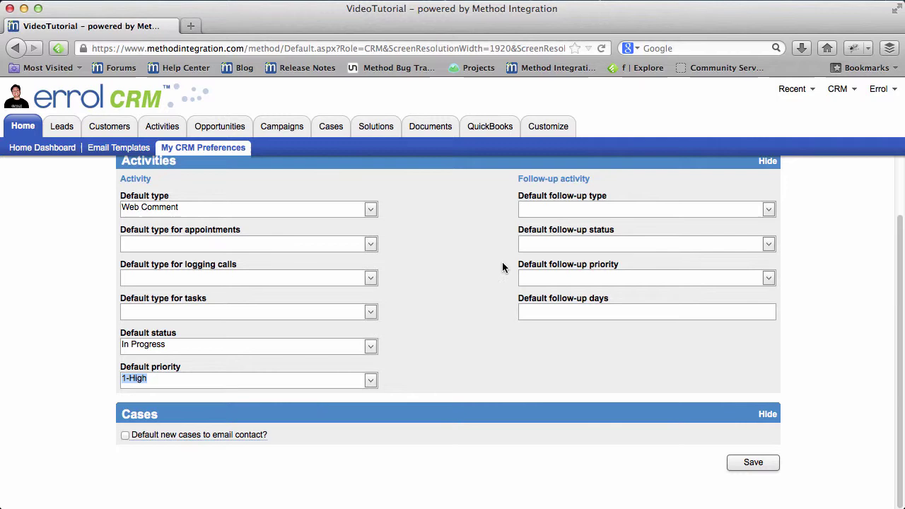
pyautogui.scroll(2, 446, 241)
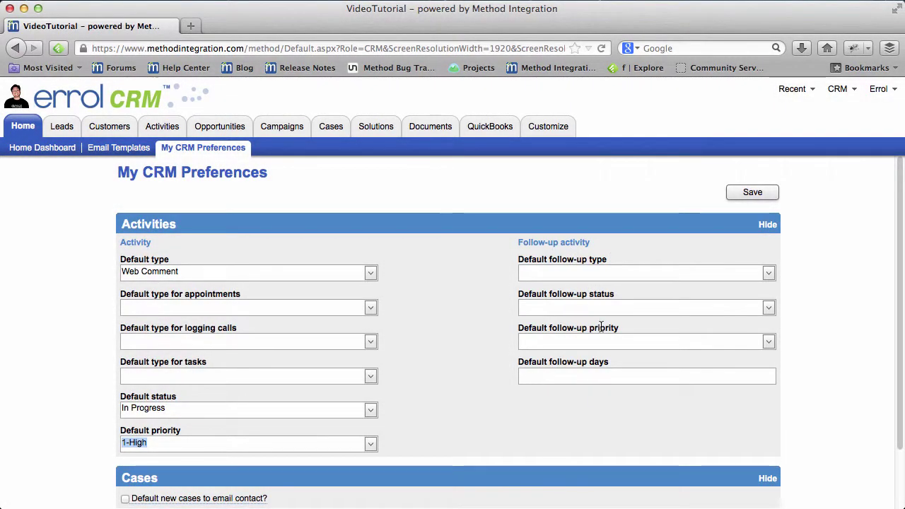
pyautogui.click(563, 375)
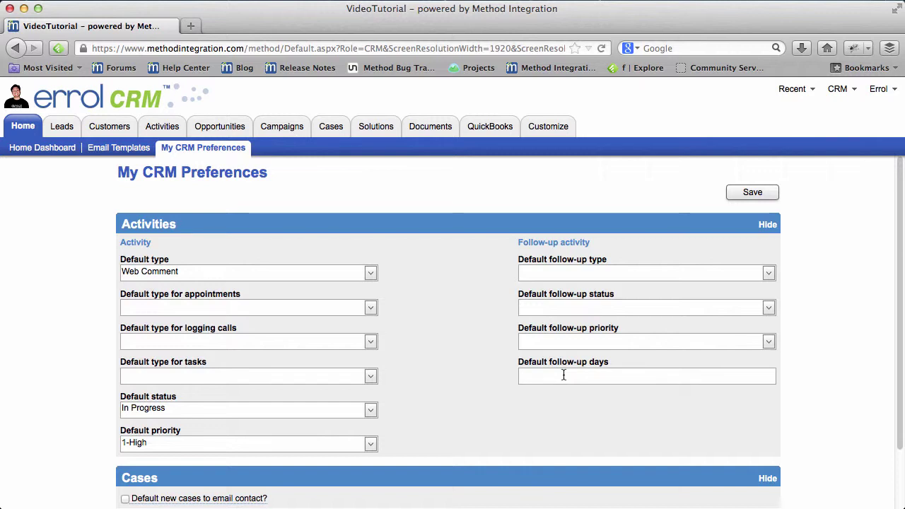
# Schedule a follow-up on the call log, then save 1 default follow-up day in preferences.
pyautogui.click(163, 128)
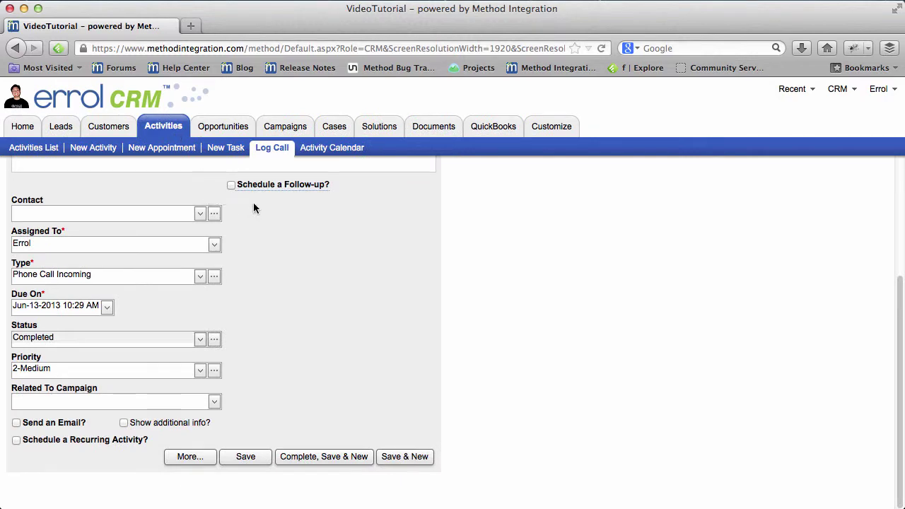
pyautogui.click(232, 186)
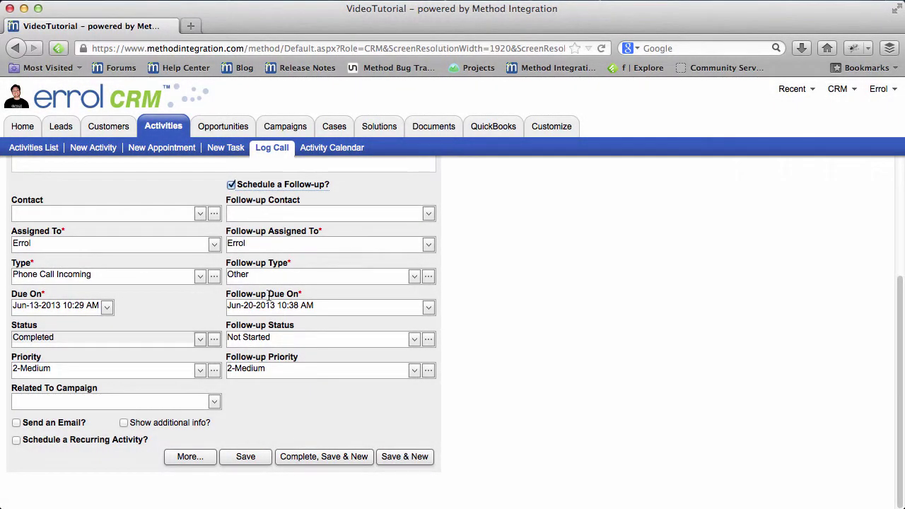
pyautogui.click(21, 128)
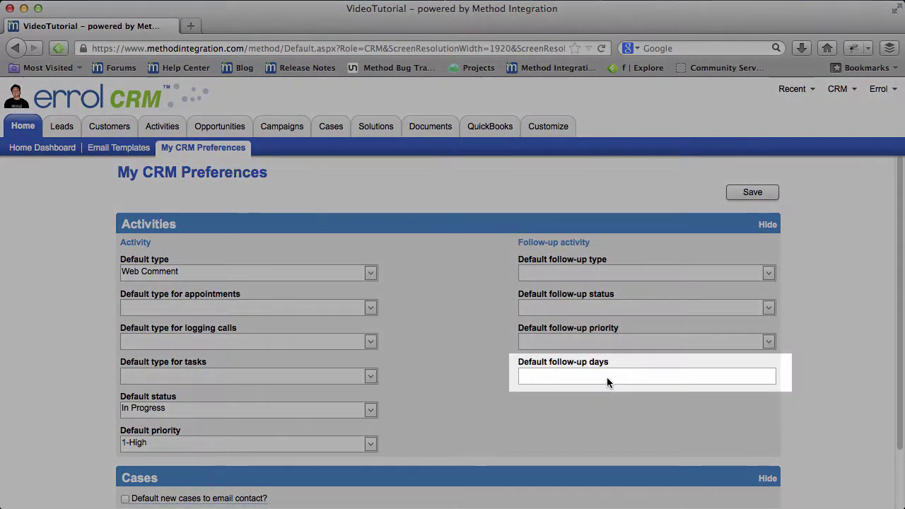
pyautogui.click(587, 375)
pyautogui.write('1')
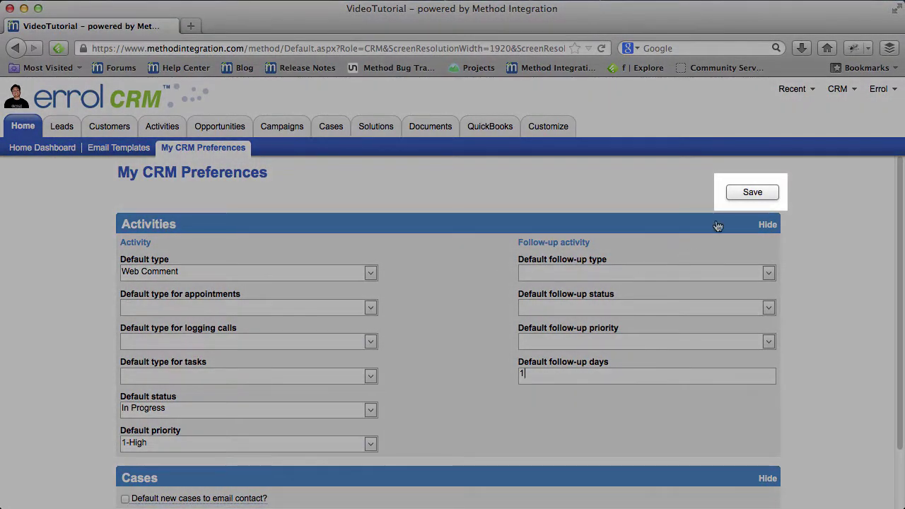
pyautogui.click(750, 192)
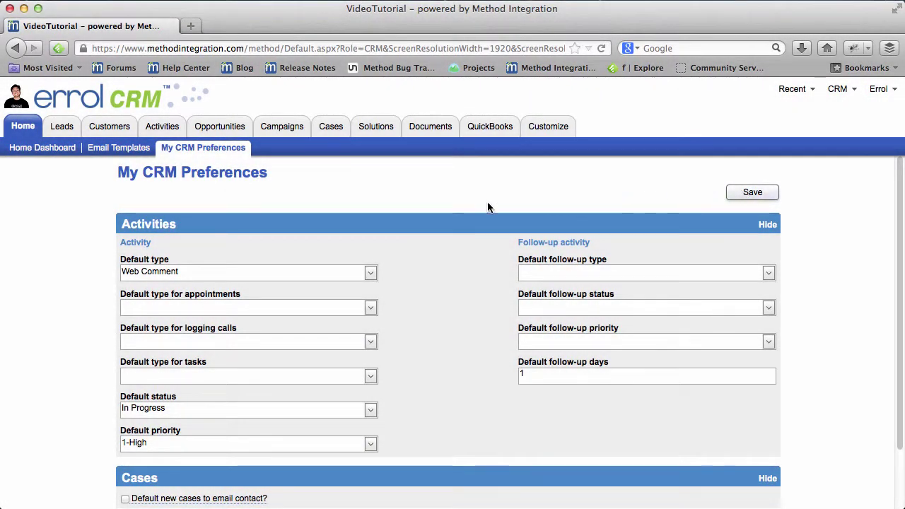
pyautogui.click(163, 129)
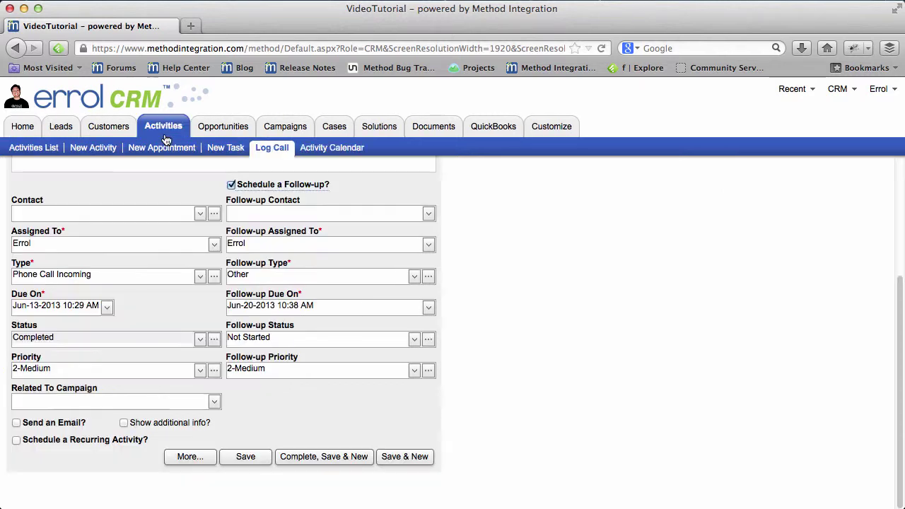
# Reload a new activity and confirm Web Comment, In Progress, 1-High defaults with next-day follow-up.
pyautogui.click(96, 148)
pyautogui.rightClick(523, 198)
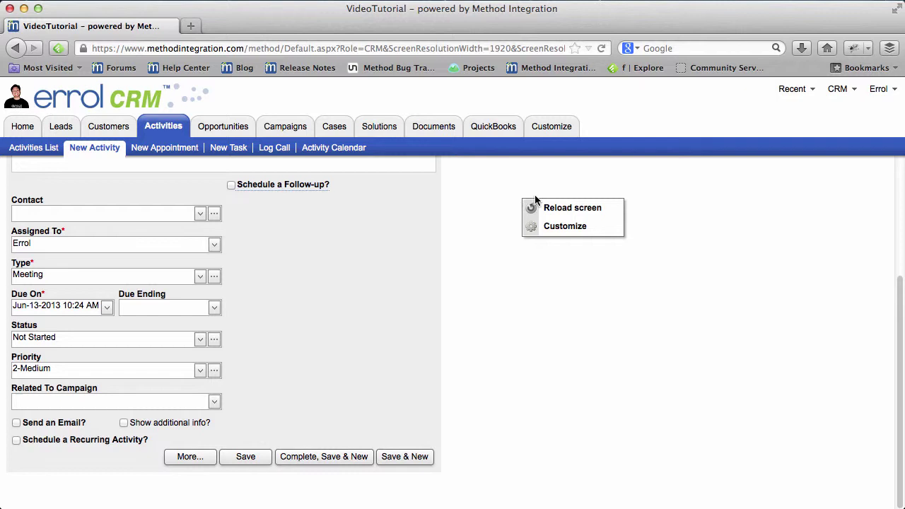
pyautogui.click(563, 209)
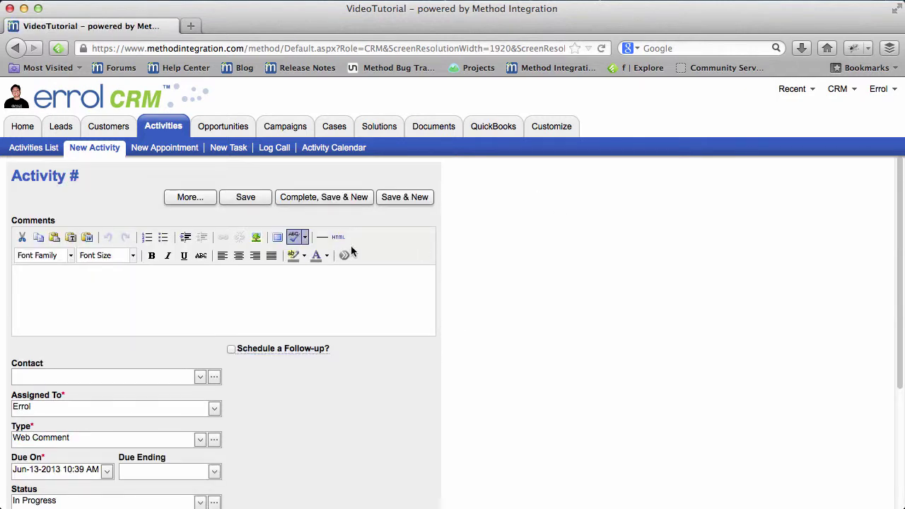
pyautogui.scroll(-1, 356, 344)
pyautogui.scroll(-2, 356, 344)
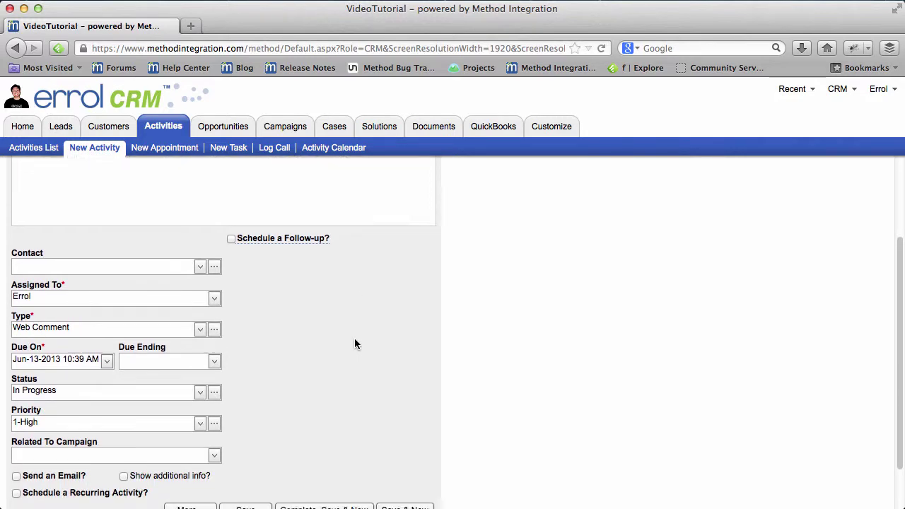
pyautogui.scroll(-2, 355, 344)
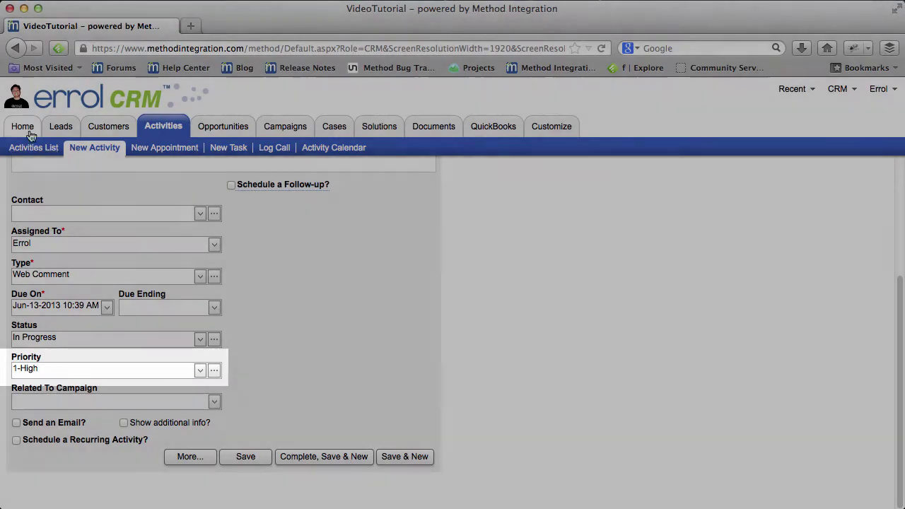
pyautogui.click(24, 127)
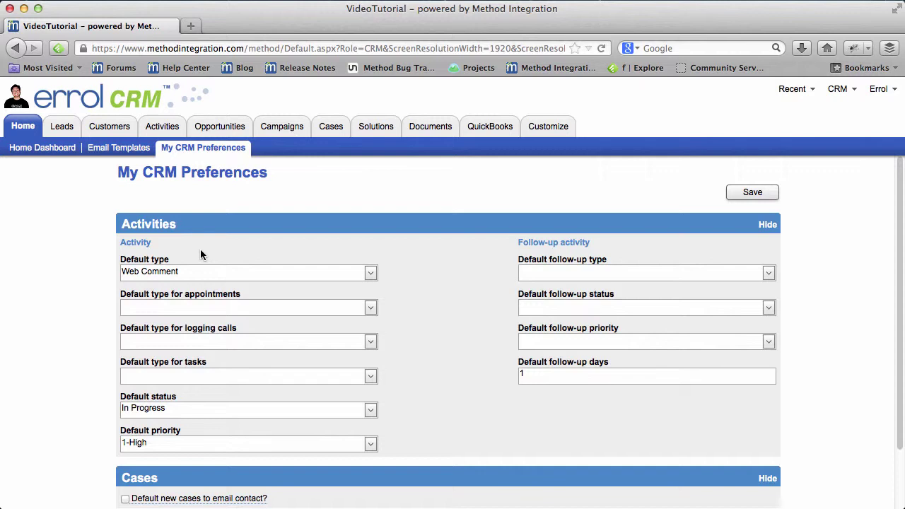
pyautogui.click(157, 128)
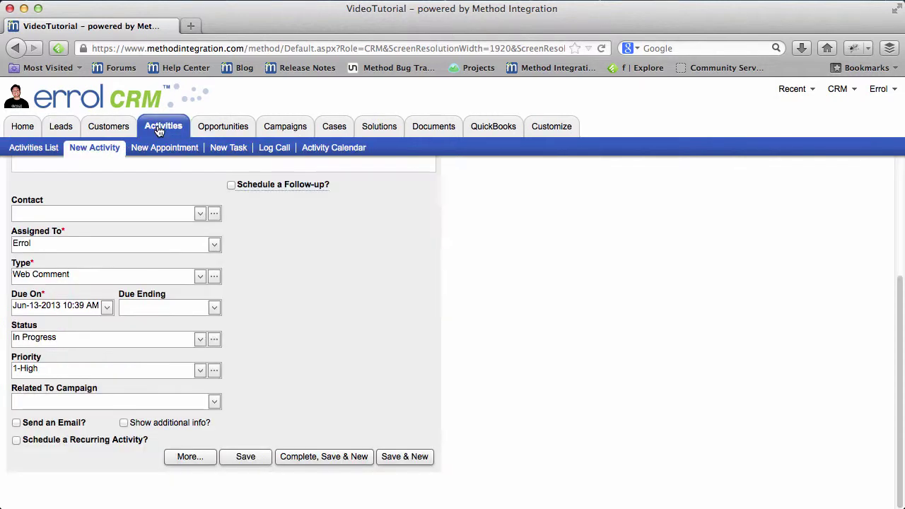
pyautogui.click(230, 185)
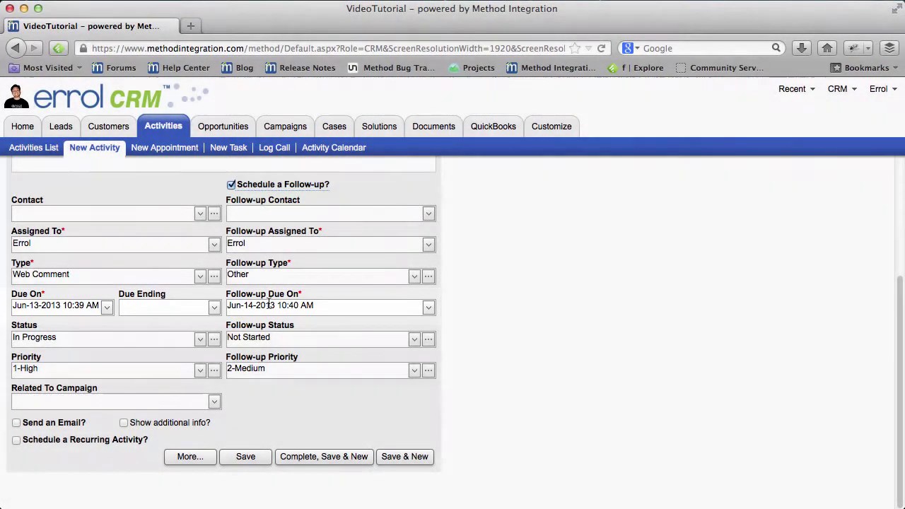
# Sign out of the current Method CRM account from the account menu.
pyautogui.click(21, 126)
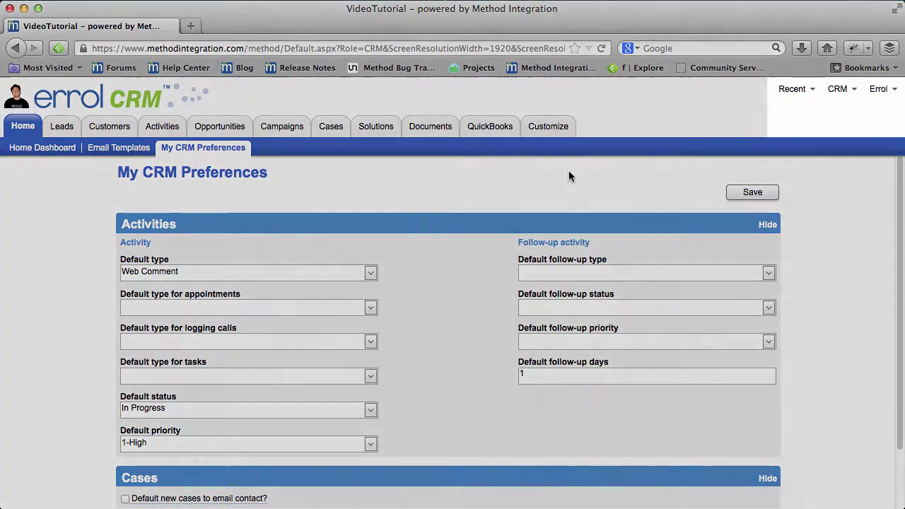
pyautogui.click(878, 89)
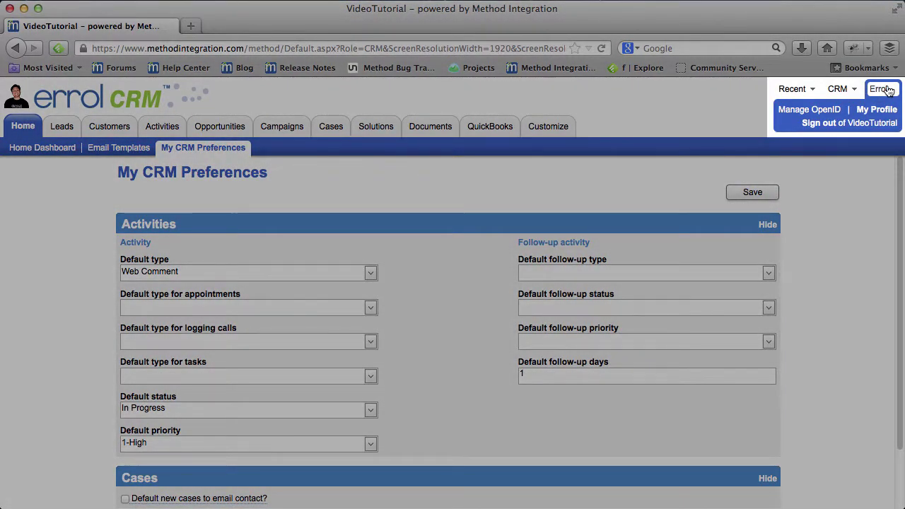
pyautogui.click(888, 91)
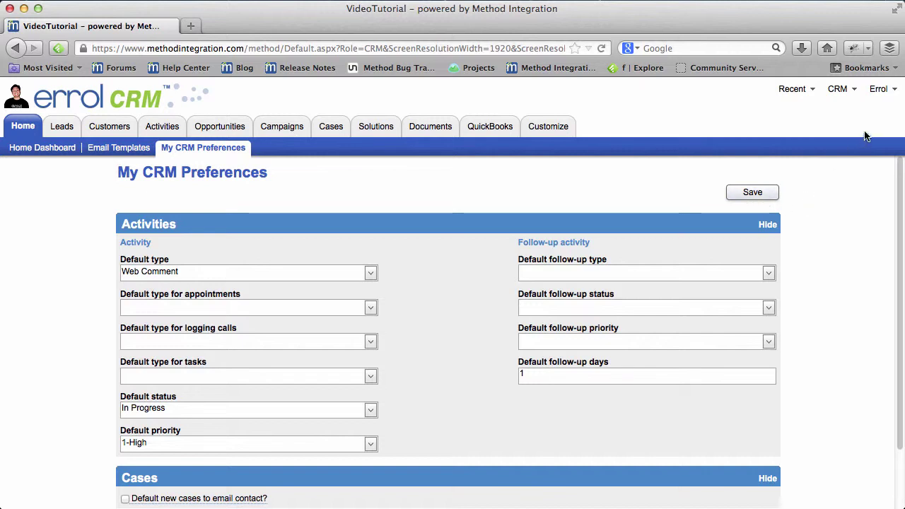
pyautogui.click(881, 90)
pyautogui.click(884, 123)
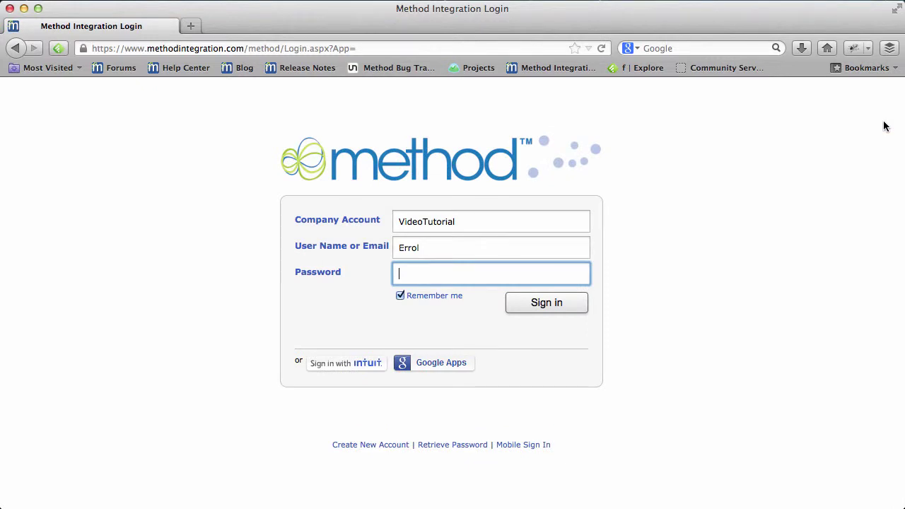
# Sign in as the other user by entering their user name and password.
pyautogui.hotkey('shift', 'Tab')
pyautogui.press('BackSpace')
pyautogui.press('BackSpace')
pyautogui.press('BackSpace')
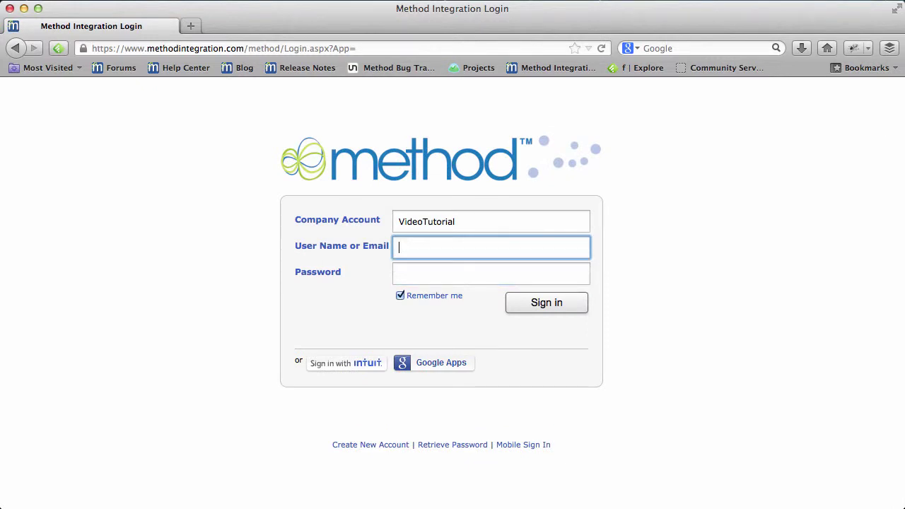
pyautogui.write('Mei')
pyautogui.press('Tab')
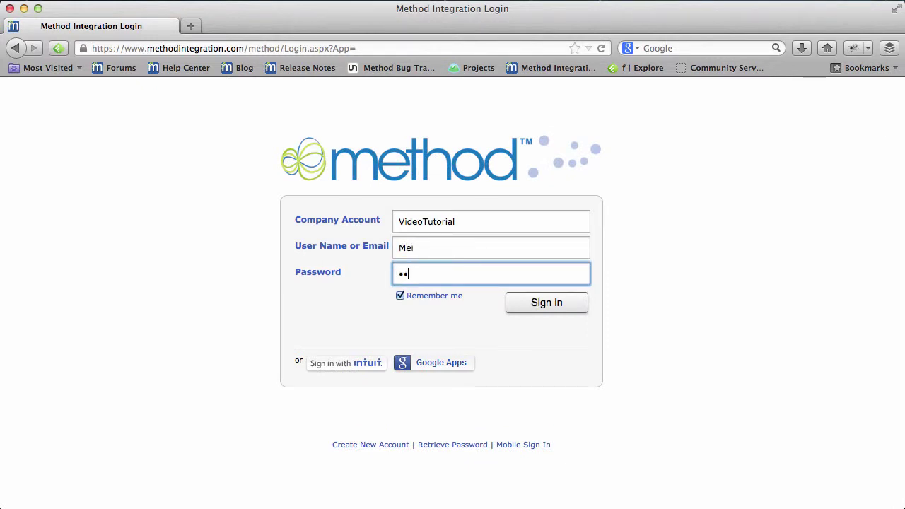
pyautogui.press('Return')
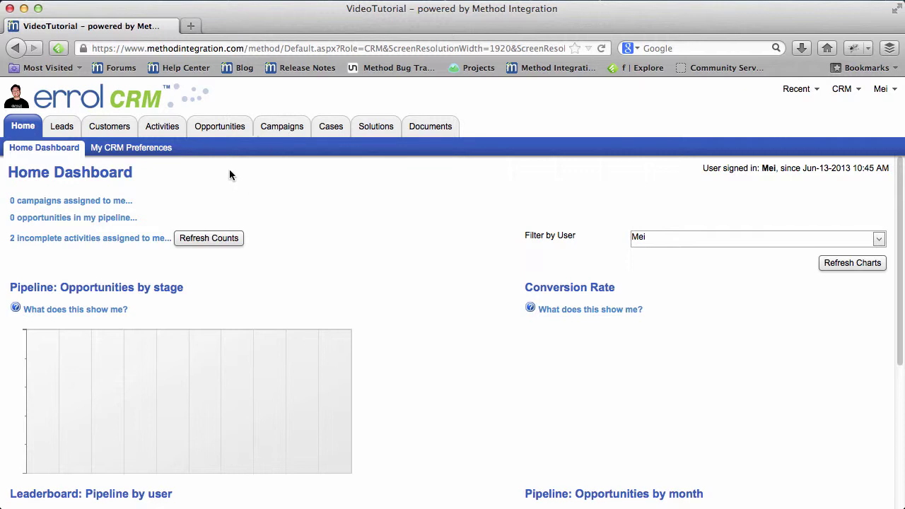
# Confirm the other user's new activity shows Other, Not Started, 2-Medium and a week-later follow-up.
pyautogui.click(147, 155)
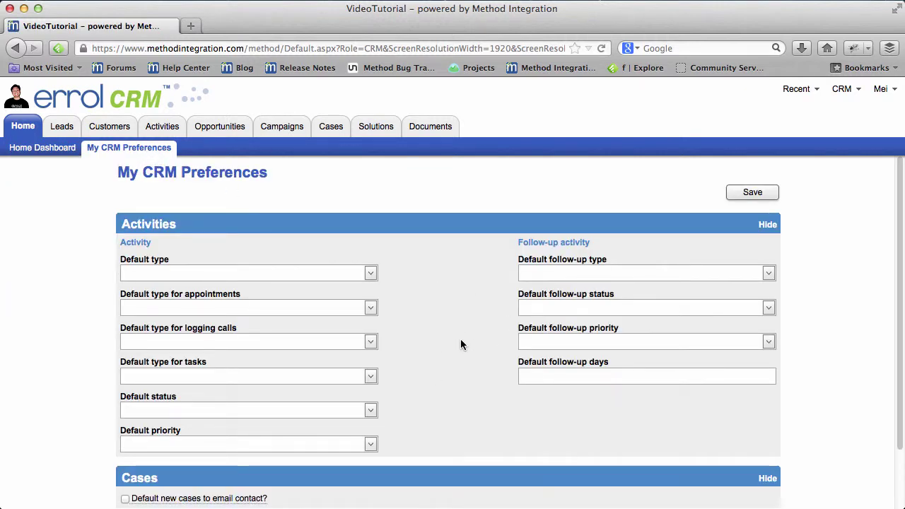
pyautogui.click(170, 131)
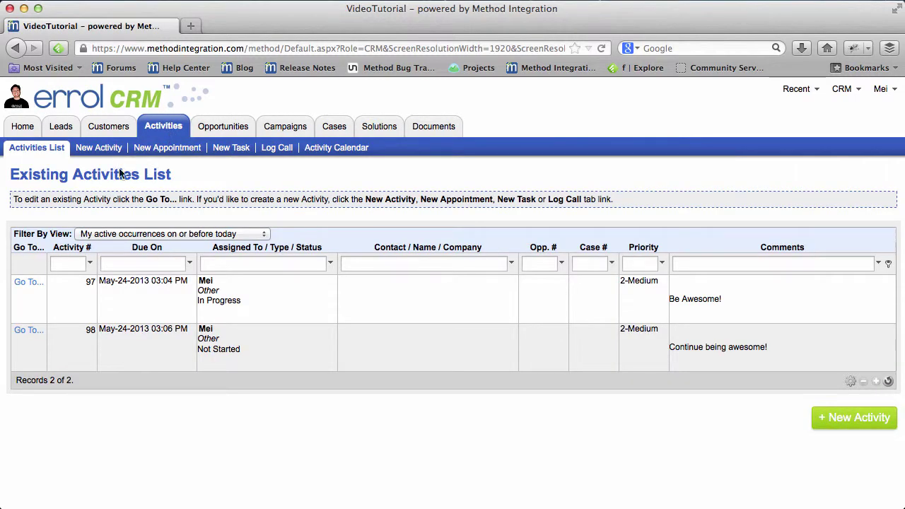
pyautogui.click(104, 154)
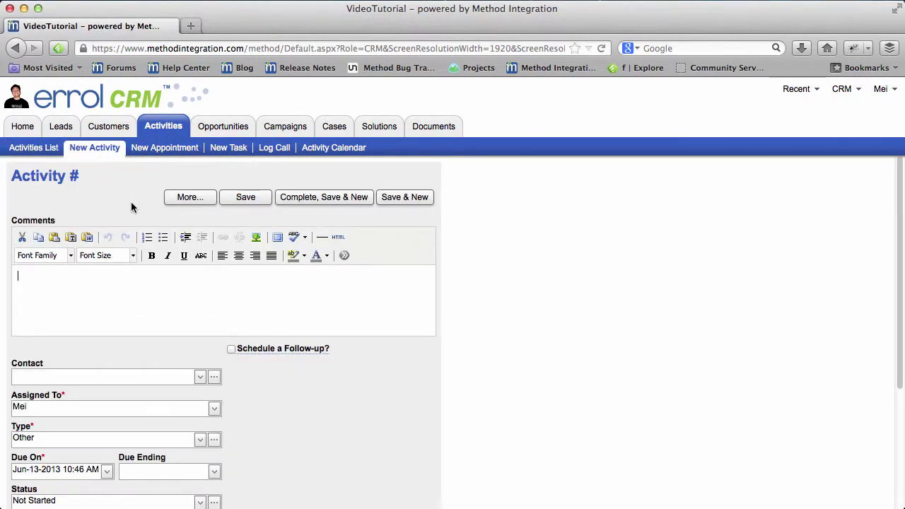
pyautogui.scroll(-5, 131, 204)
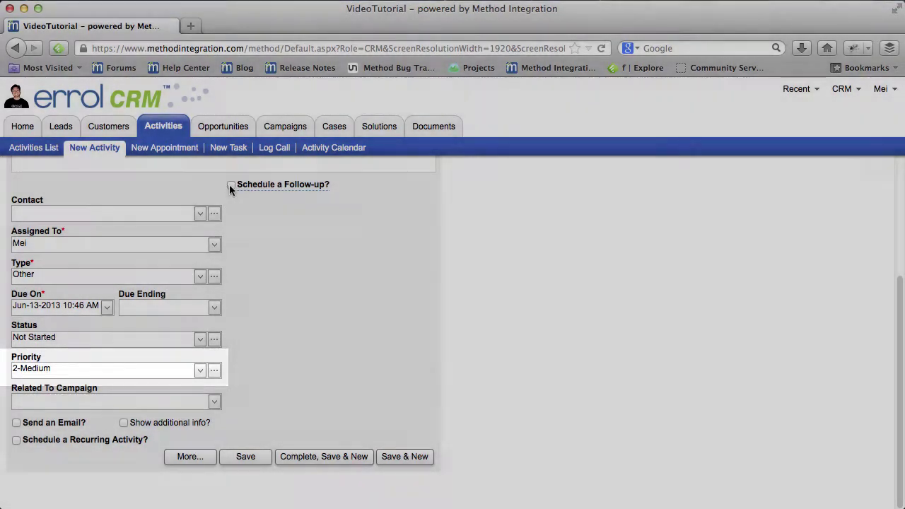
pyautogui.click(231, 184)
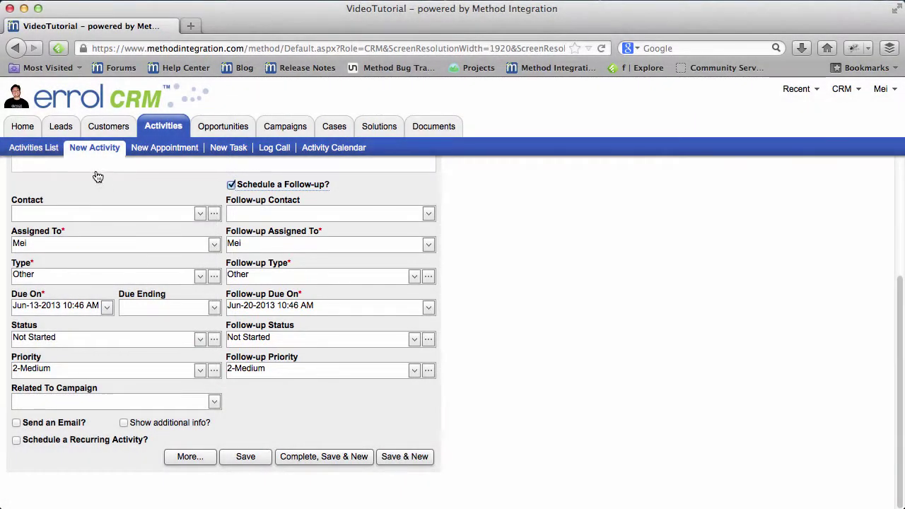
pyautogui.click(22, 126)
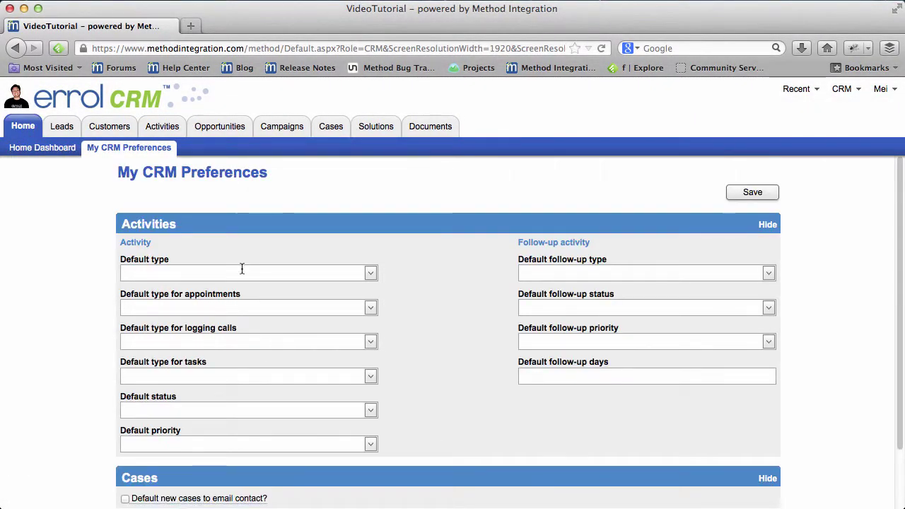